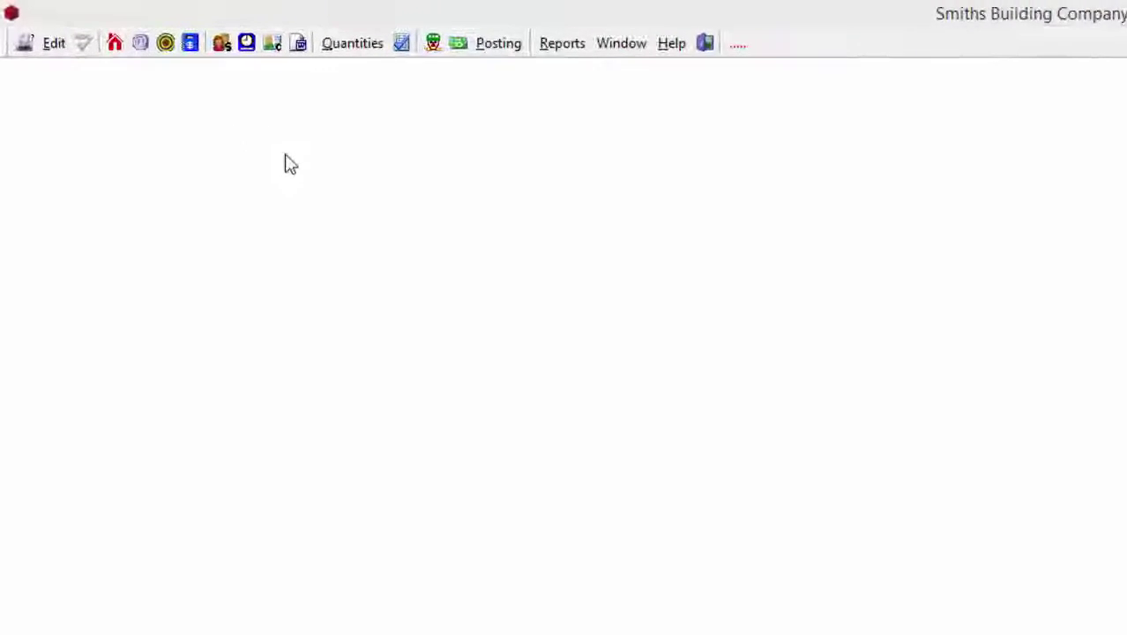
Step: Open the Orders list, expand job FRAME23 and select its load 1 Bricklayer Labour order
left_click(405, 54)
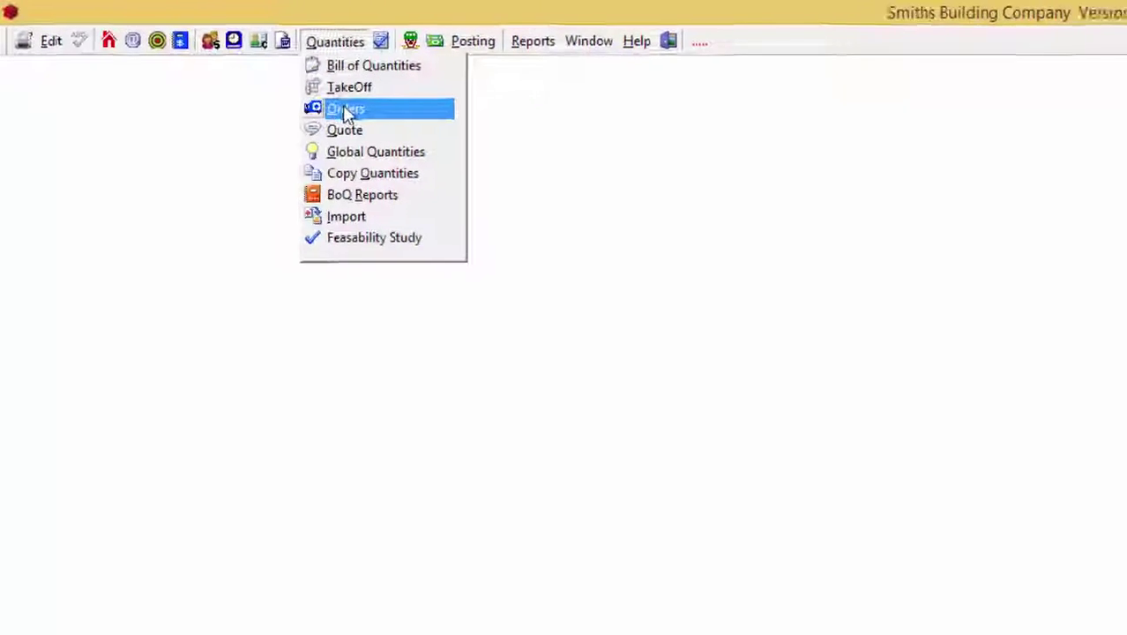
left_click(276, 87)
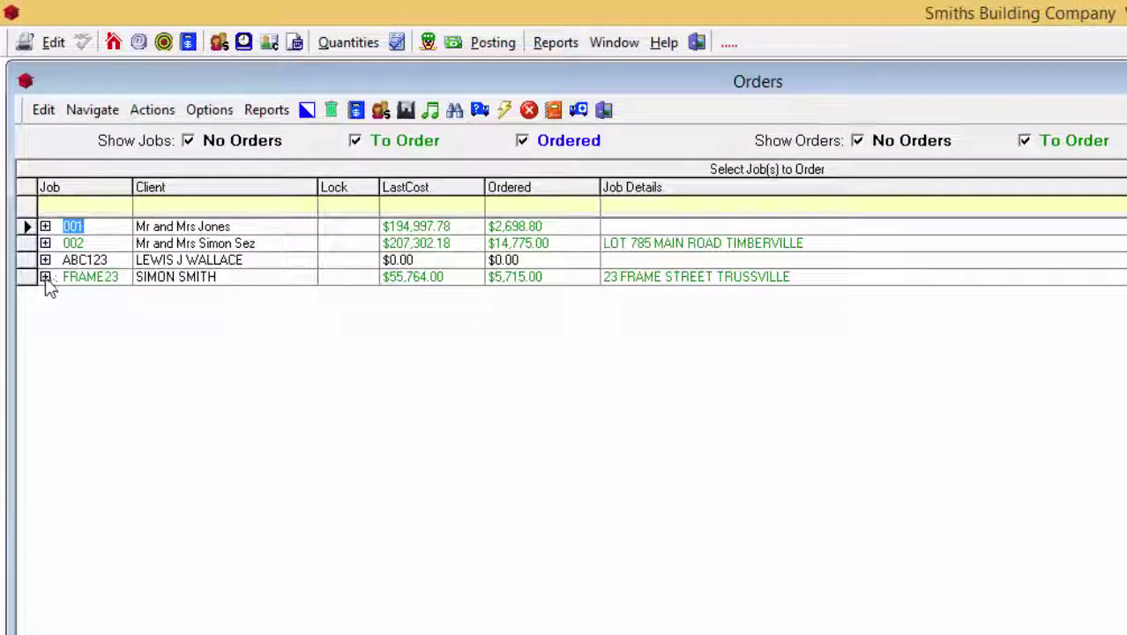
left_click(45, 277)
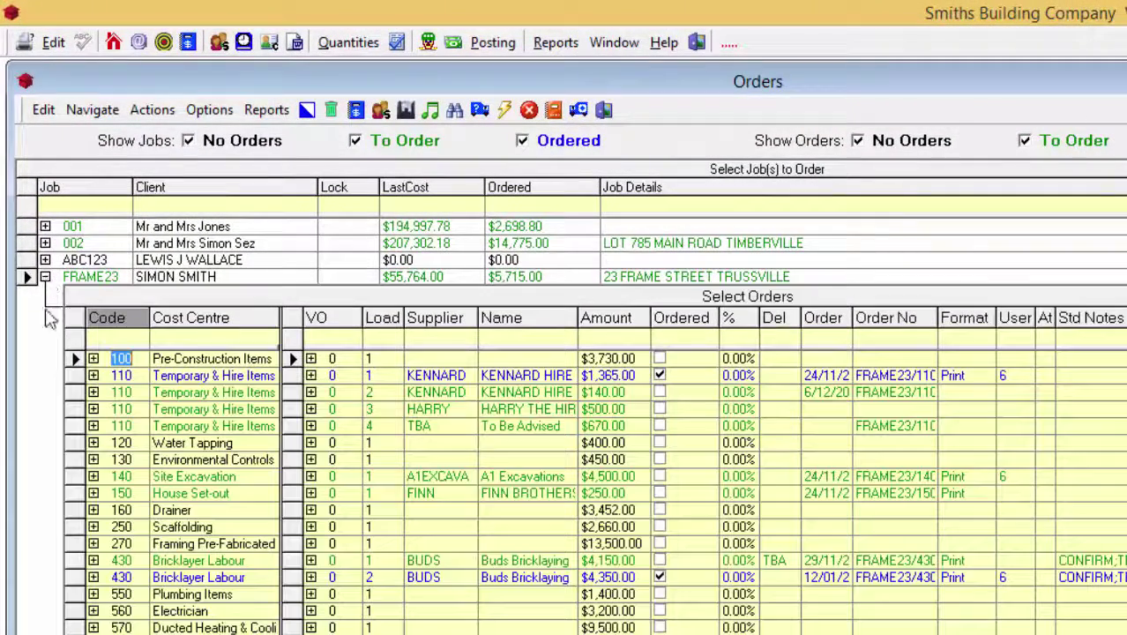
left_click(77, 561)
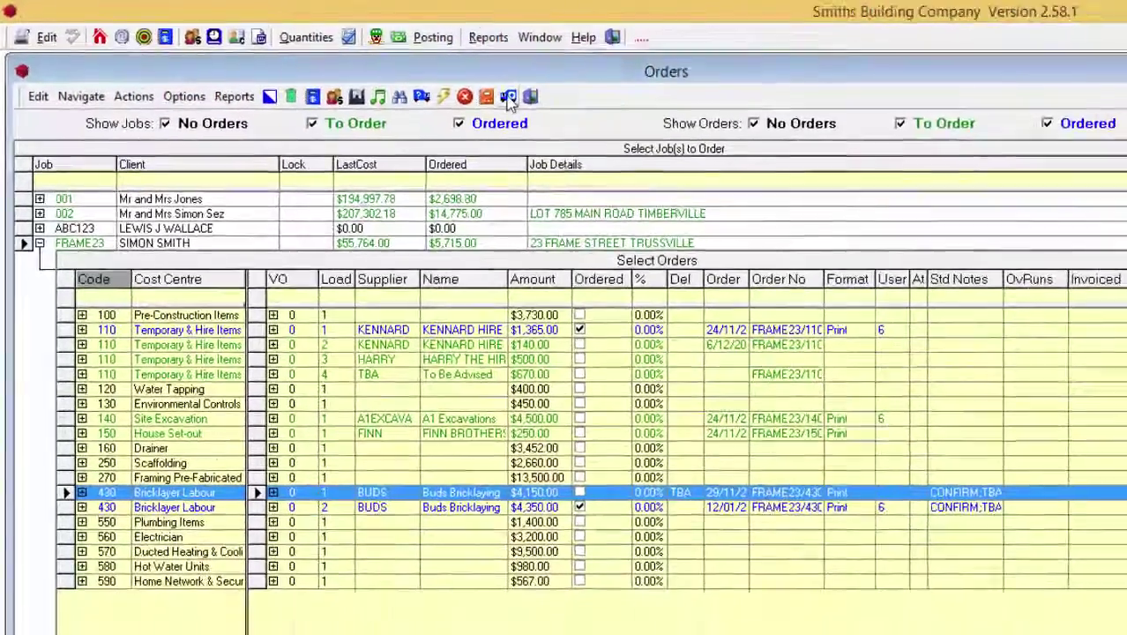
Step: Preview the selected order as a printed purchase order, review its layout and close the preview
left_click(509, 97)
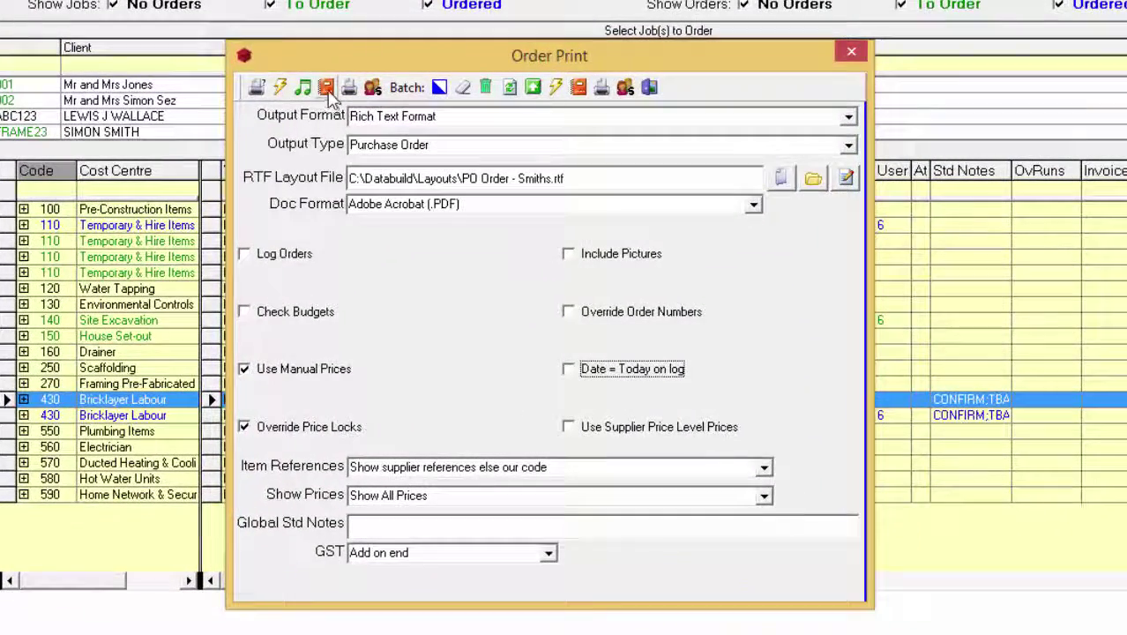
left_click(327, 89)
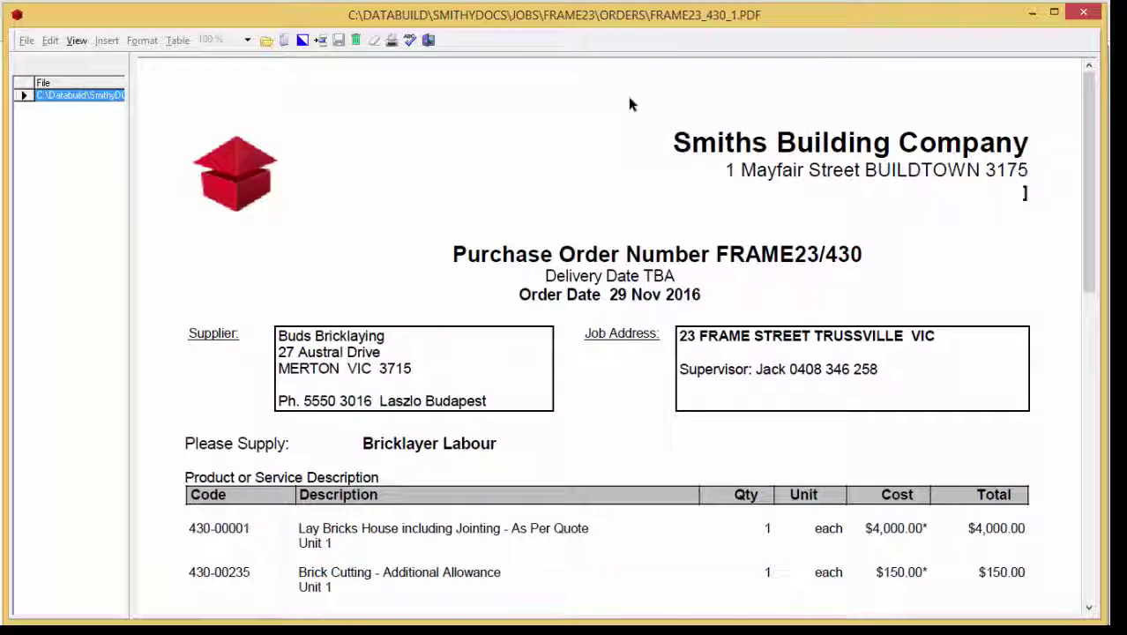
mouse_move(619, 144)
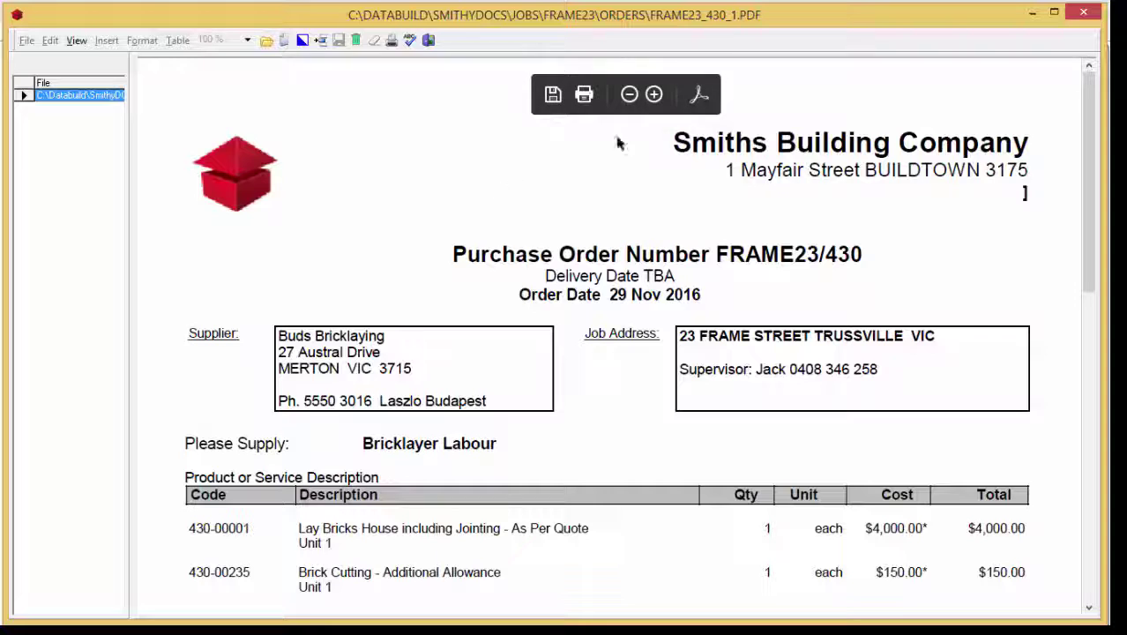
left_click(629, 95)
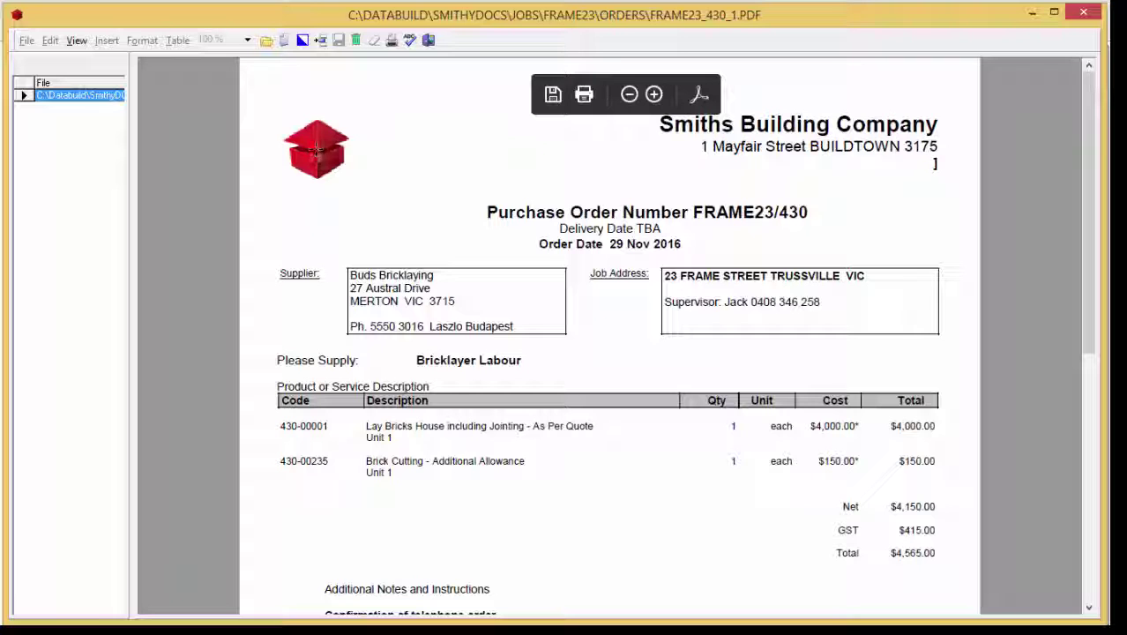
left_click(429, 42)
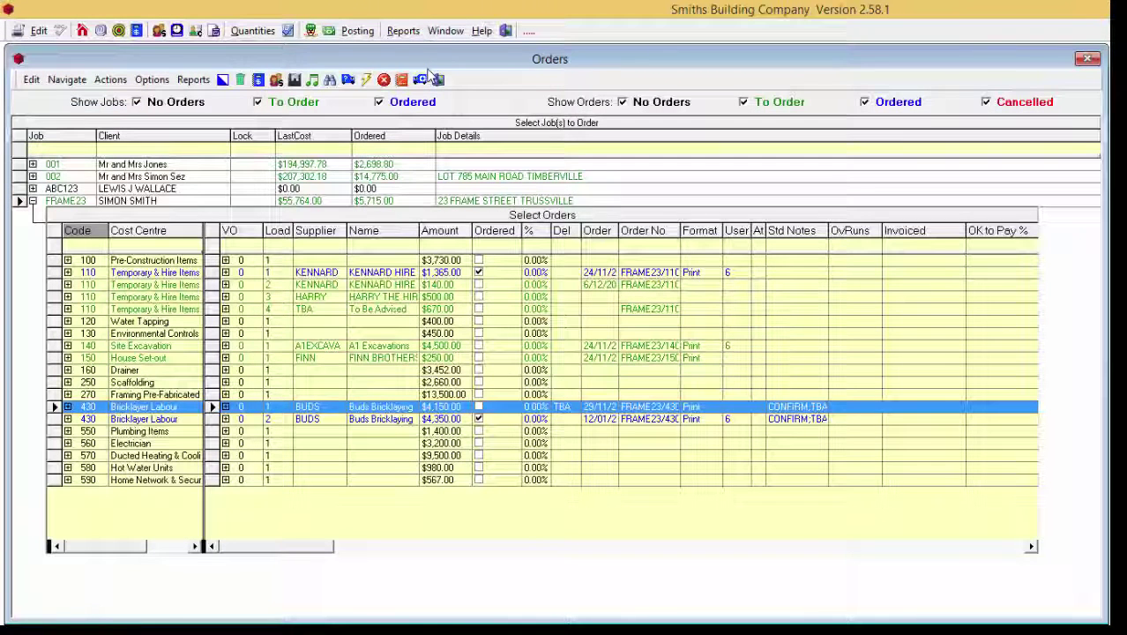
Step: Open the purchase order layout file PO Order - Smiths.rtf for editing and delete its header logo
left_click(422, 81)
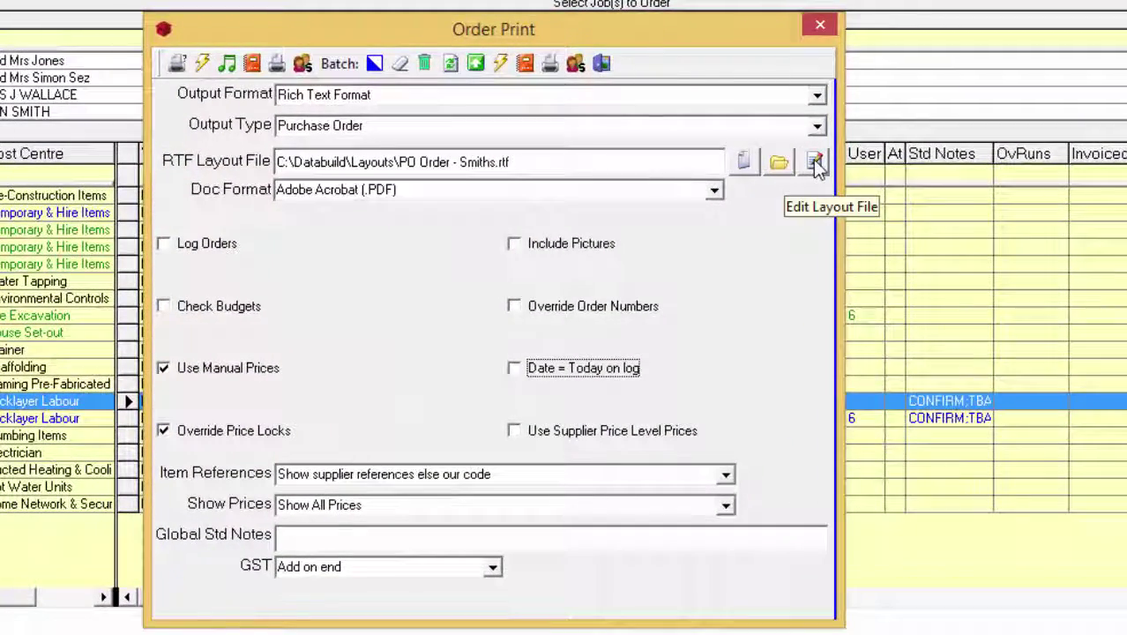
left_click(816, 164)
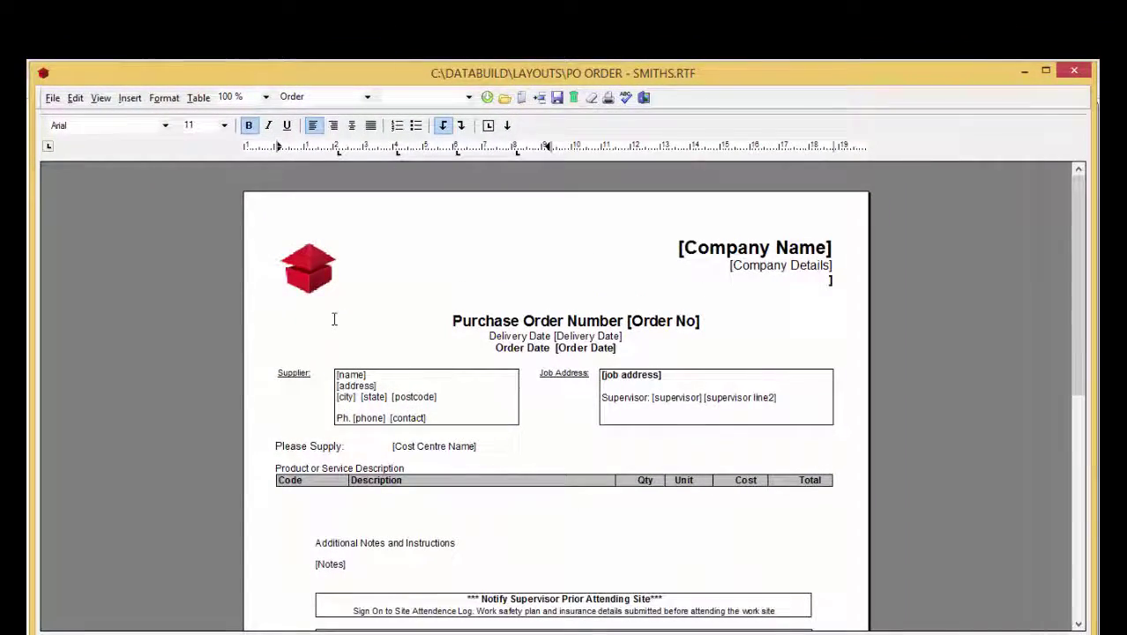
left_click(318, 273)
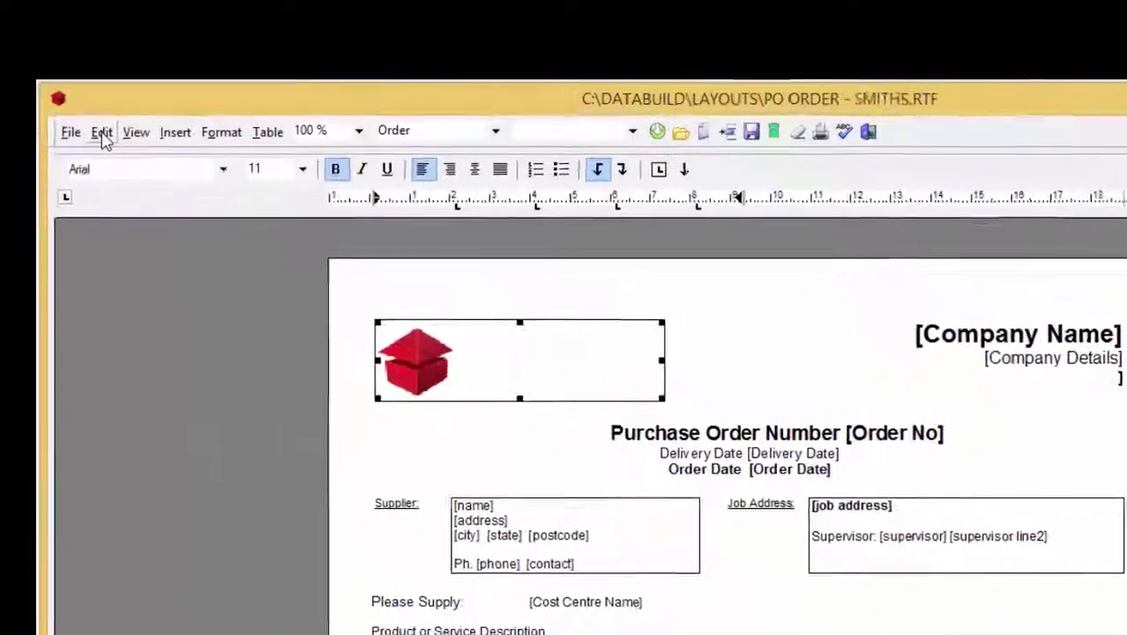
left_click(84, 109)
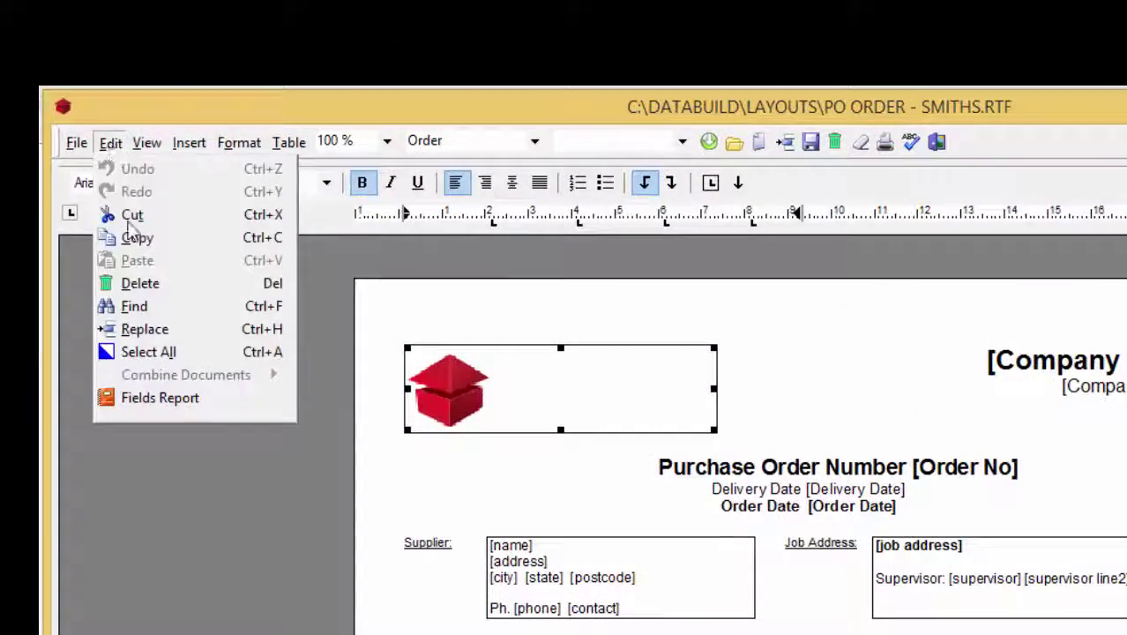
left_click(143, 284)
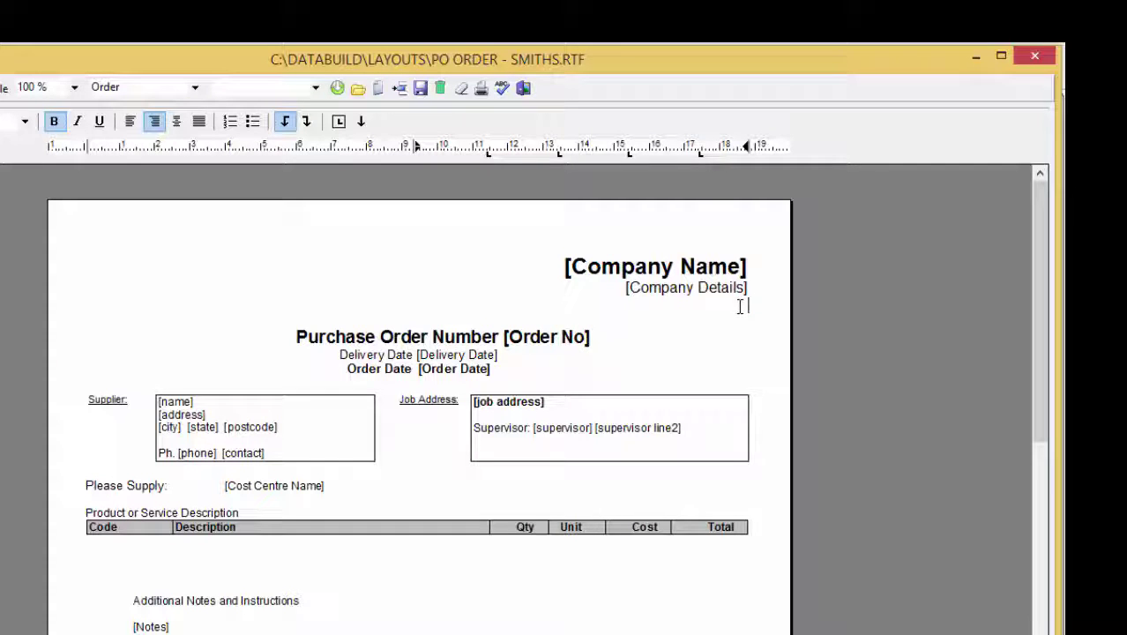
Step: Replace the stray bracket below the company details with the label "ABN" followed by the Company ABN merge field
type("AB")
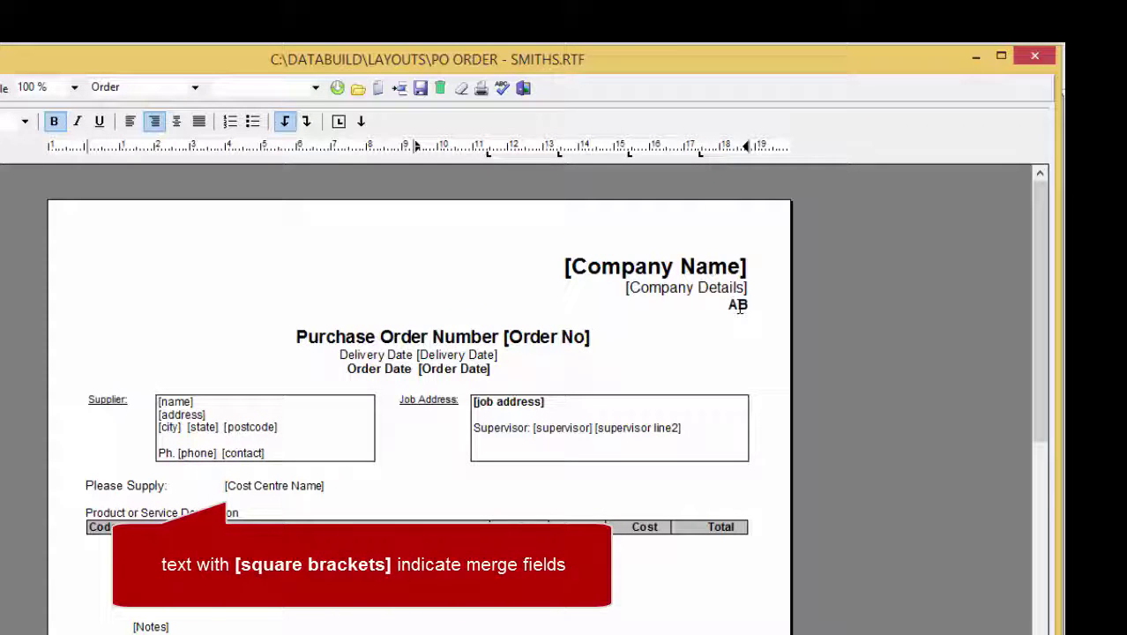
type("N")
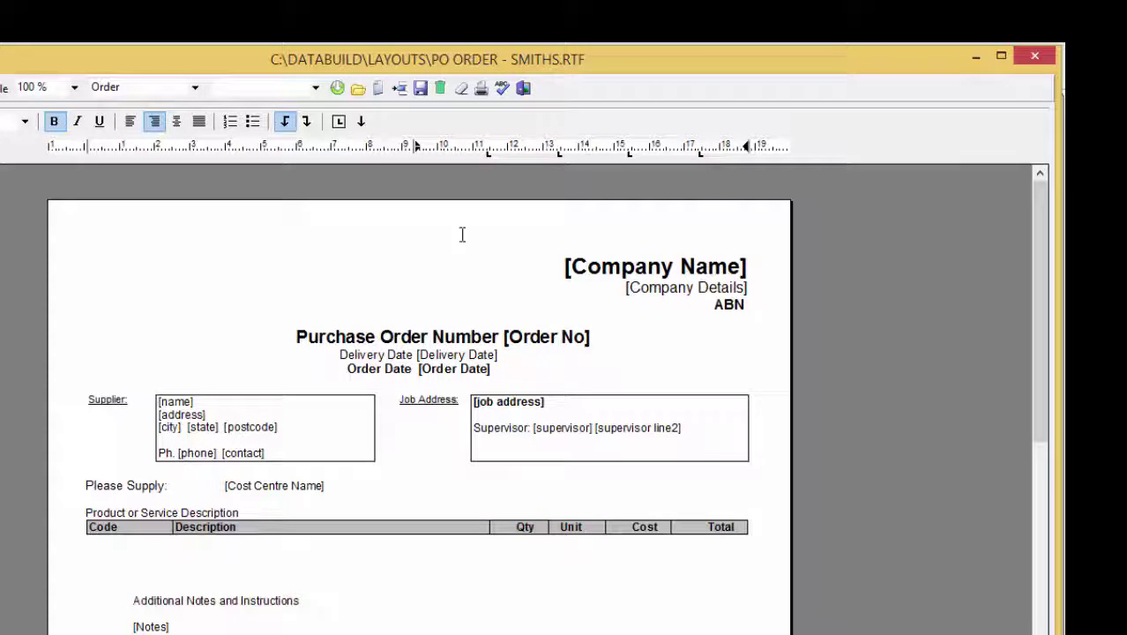
left_click(316, 88)
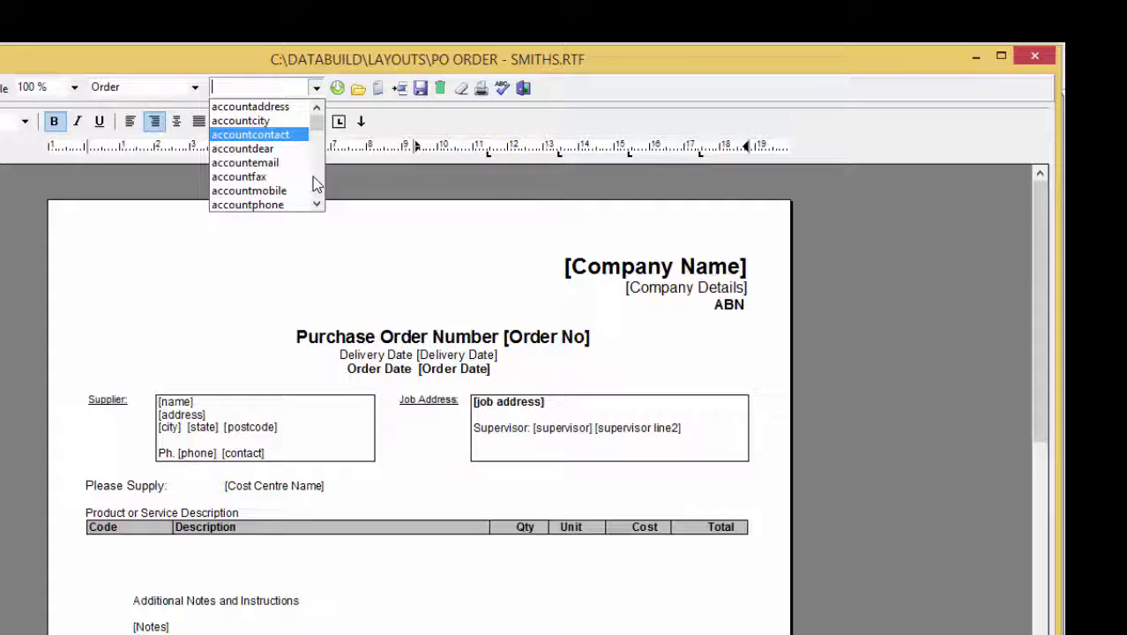
scroll(316, 180, "down", 3)
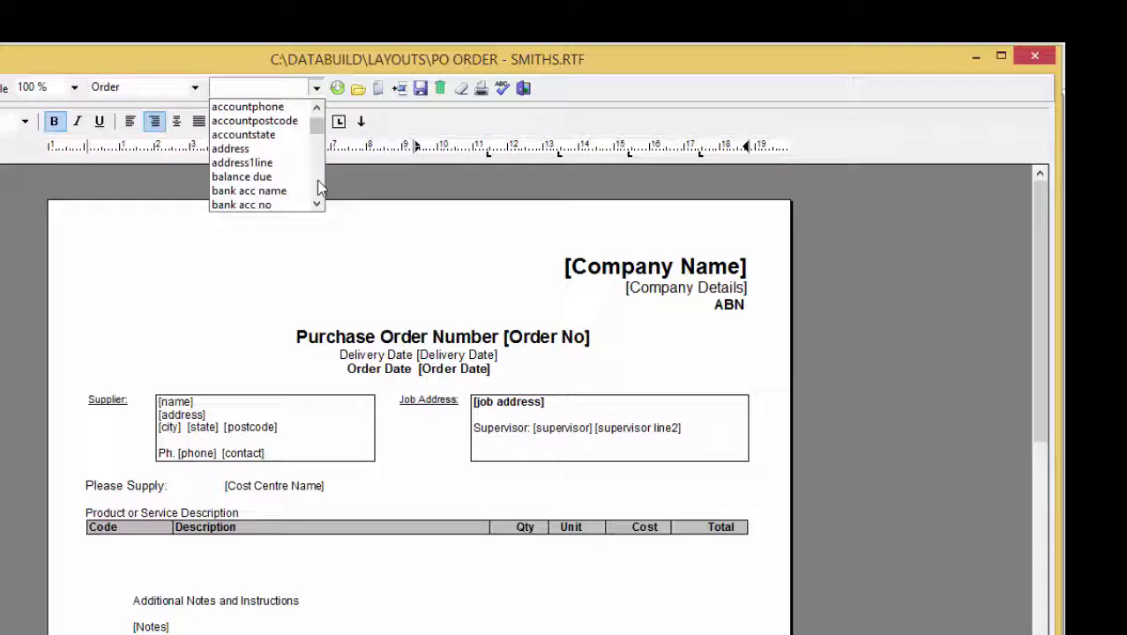
scroll(317, 180, "down", 3)
left_click(277, 164)
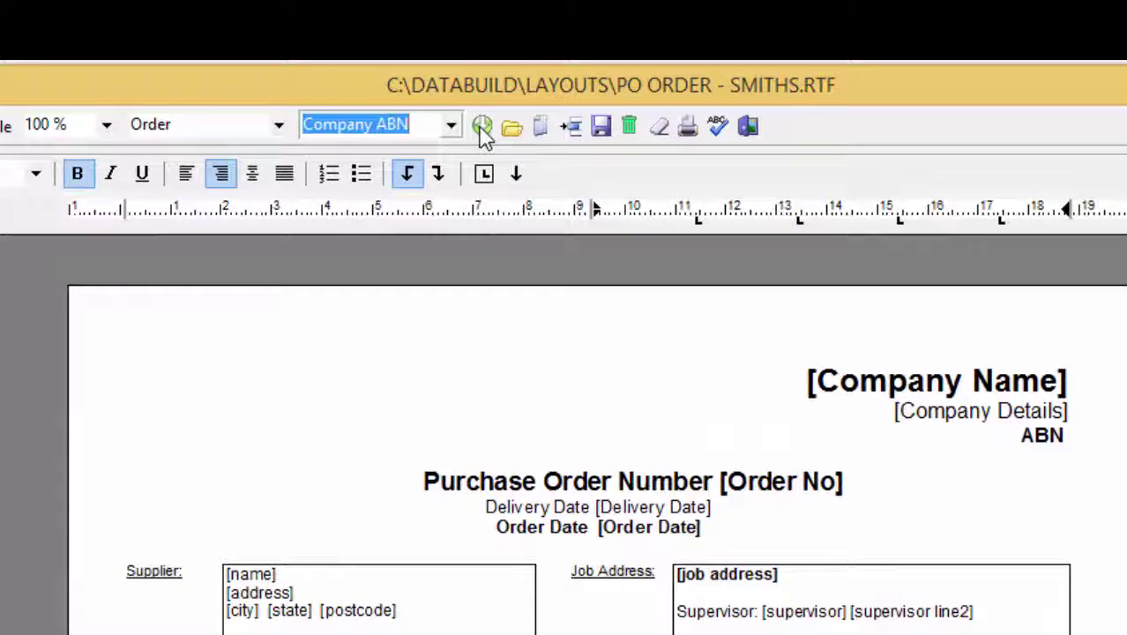
left_click(483, 127)
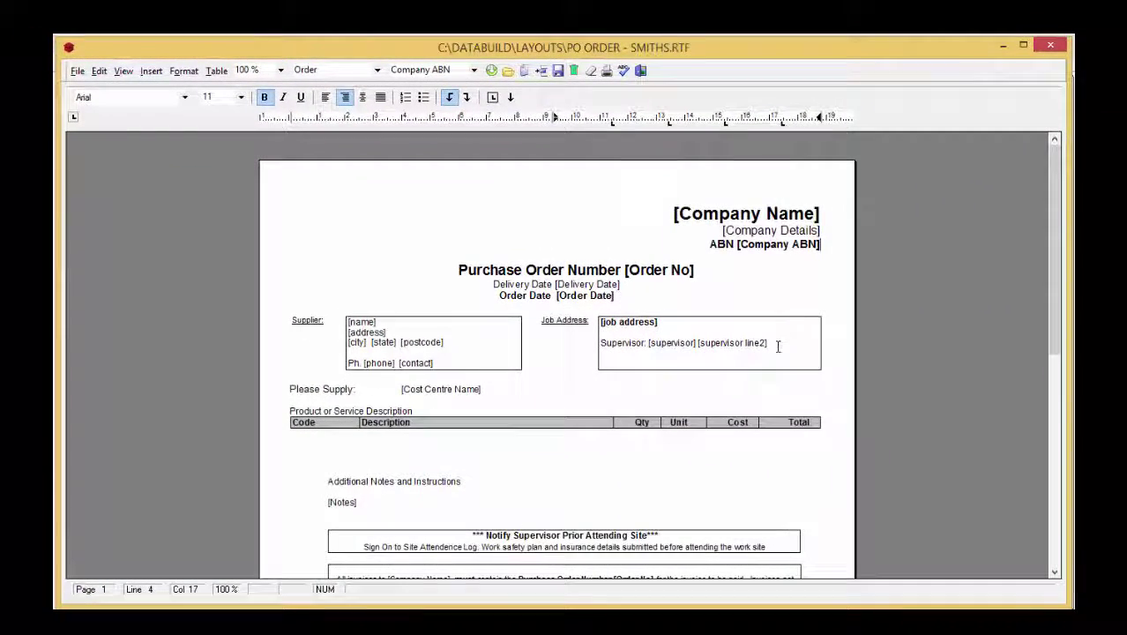
Step: Add a new line reading "Supervisor Email :" below the supervisor line in the job address box
left_click(778, 346)
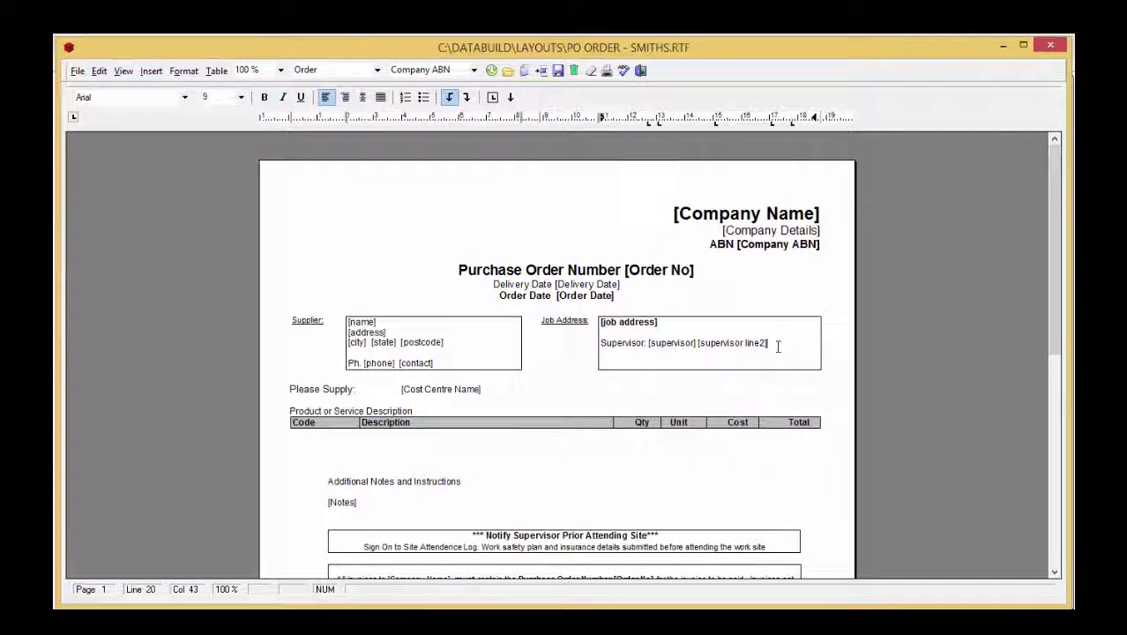
key("Return")
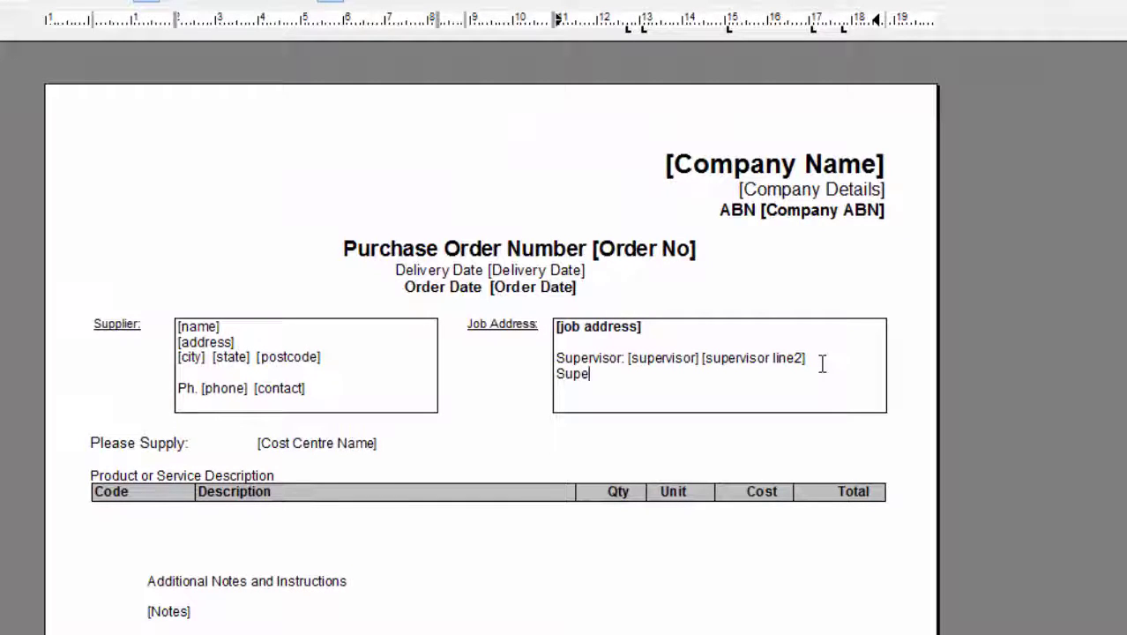
type("Supervis")
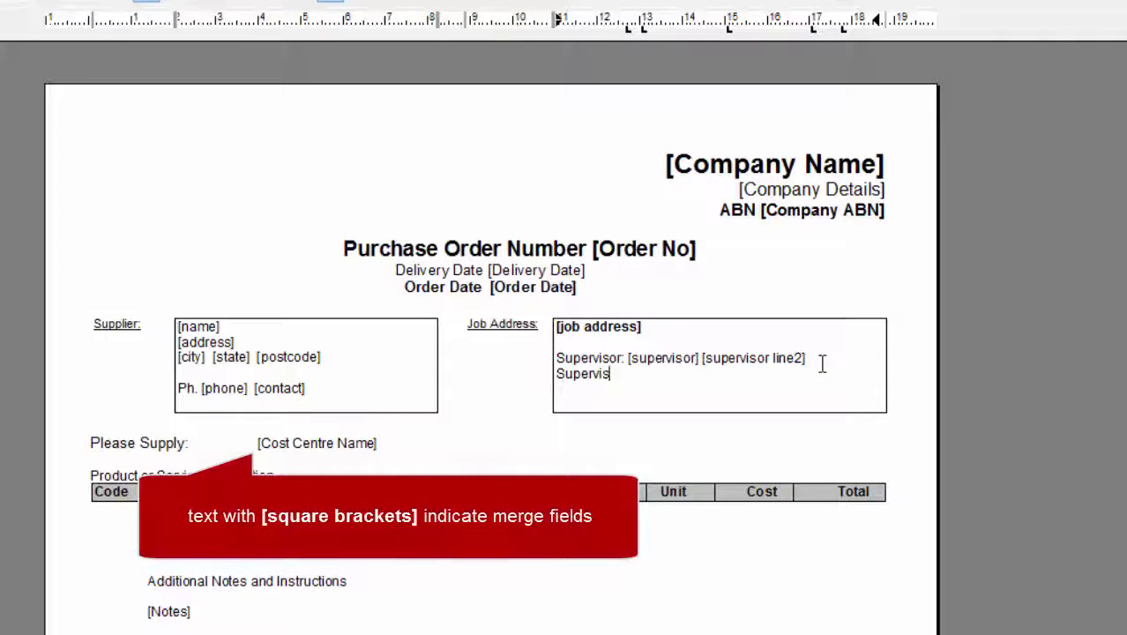
type("or Ema")
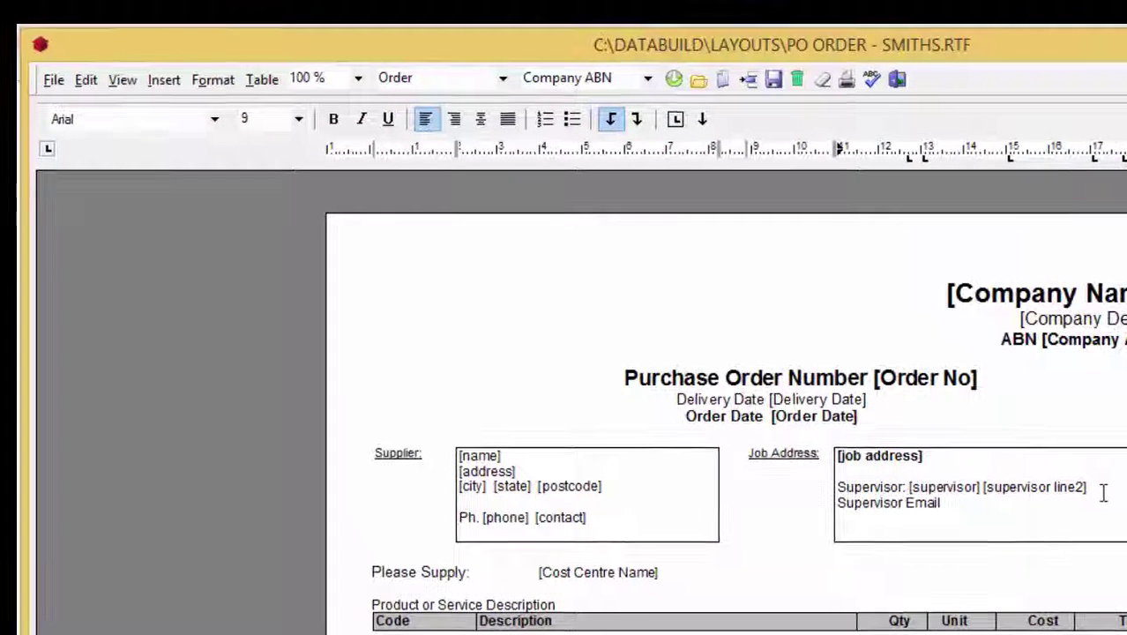
type("il :")
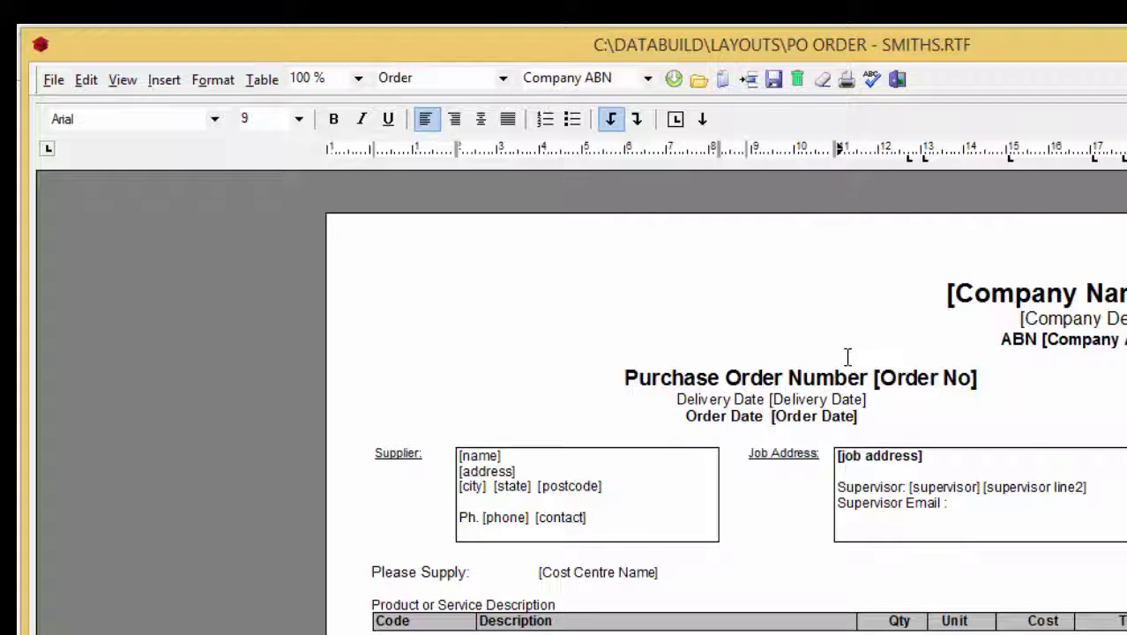
Step: Insert the job udf10 merge field after the "Supervisor Email :" label
left_click(649, 79)
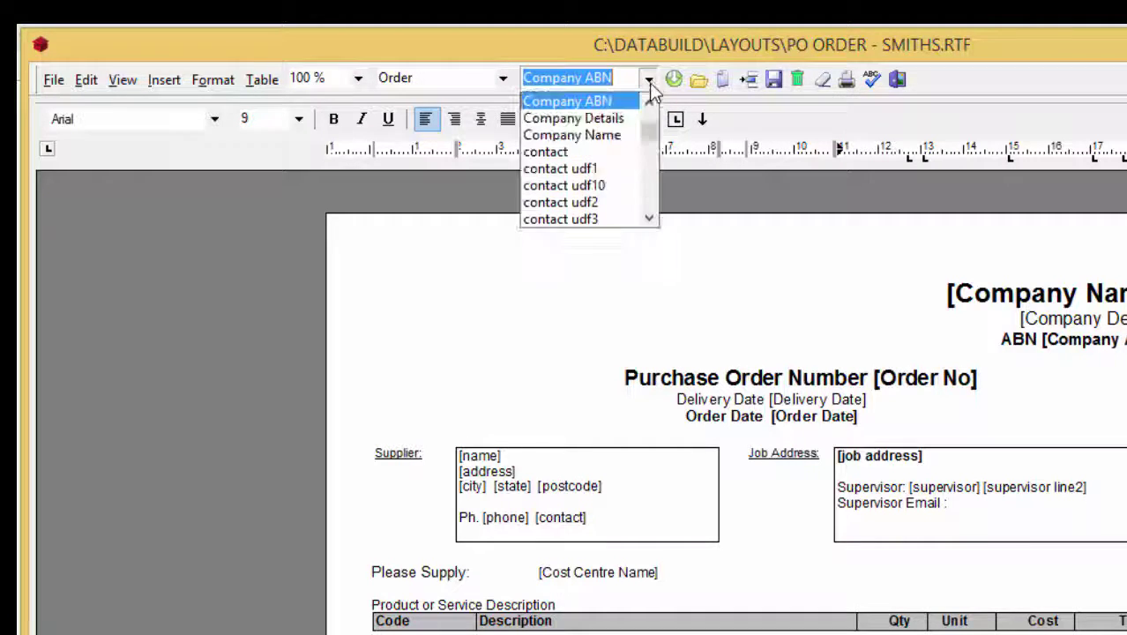
scroll(651, 188, "down", 10)
left_click(651, 188)
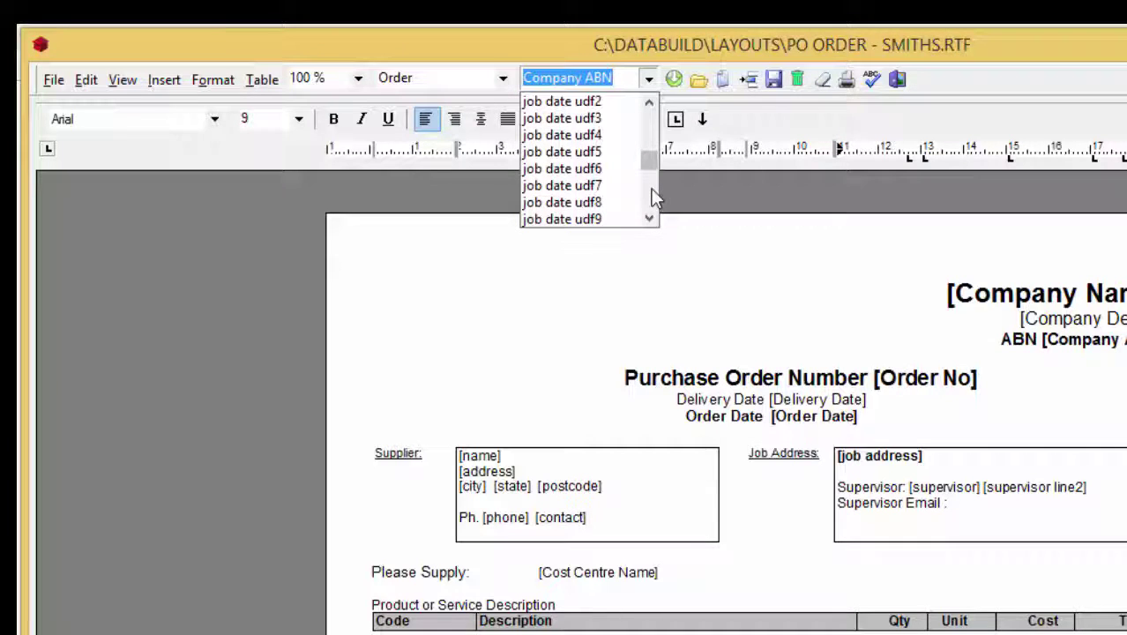
left_click(651, 188)
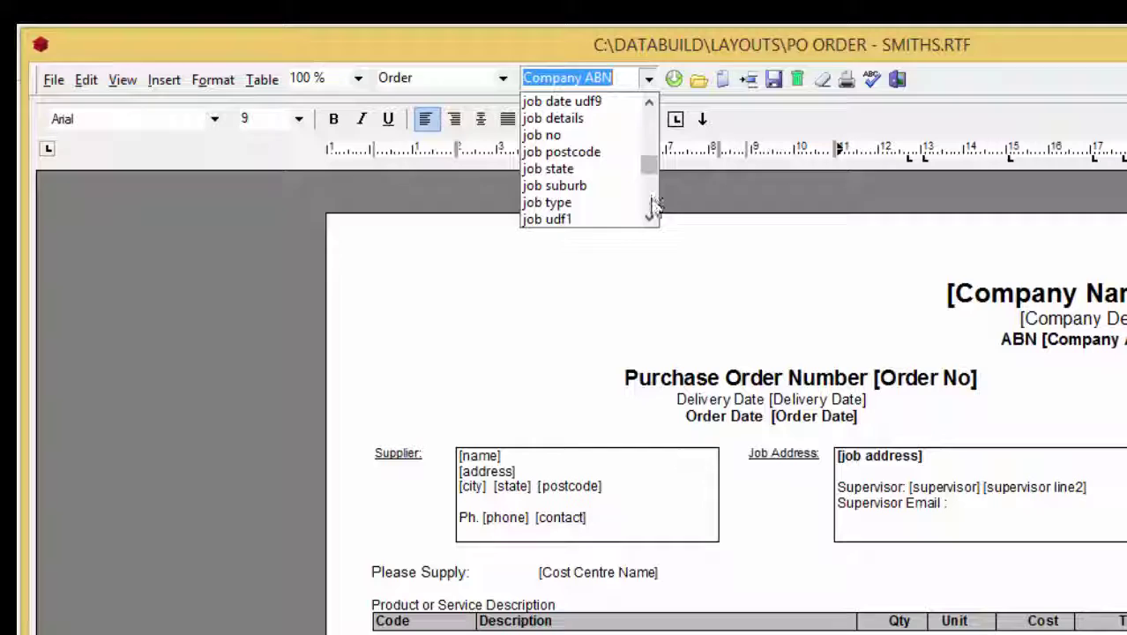
left_click(652, 205)
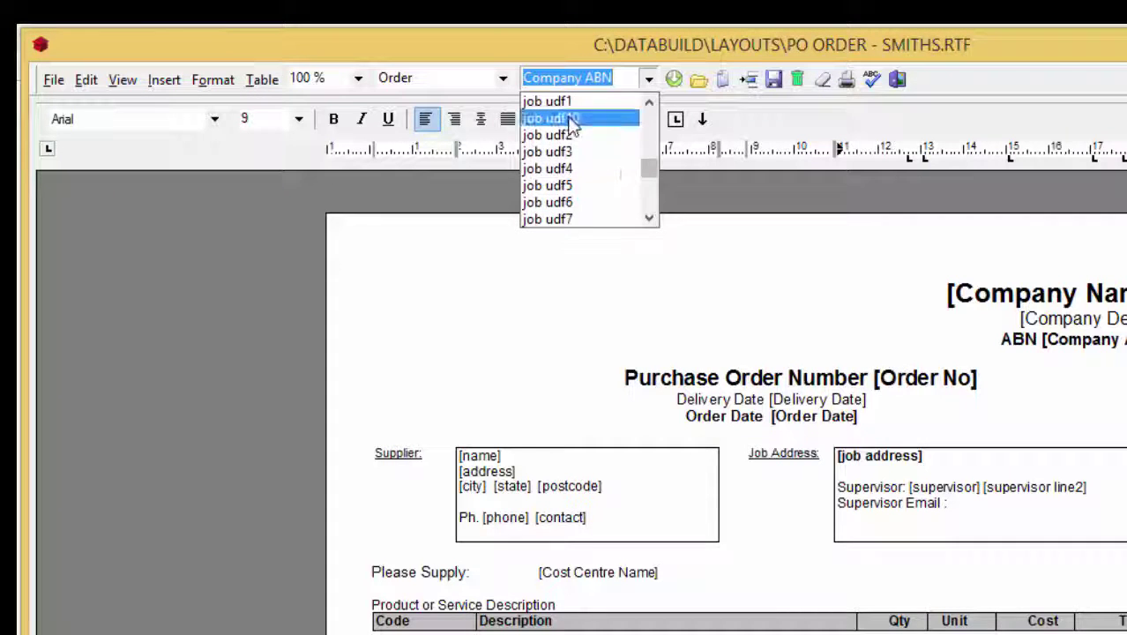
left_click(572, 117)
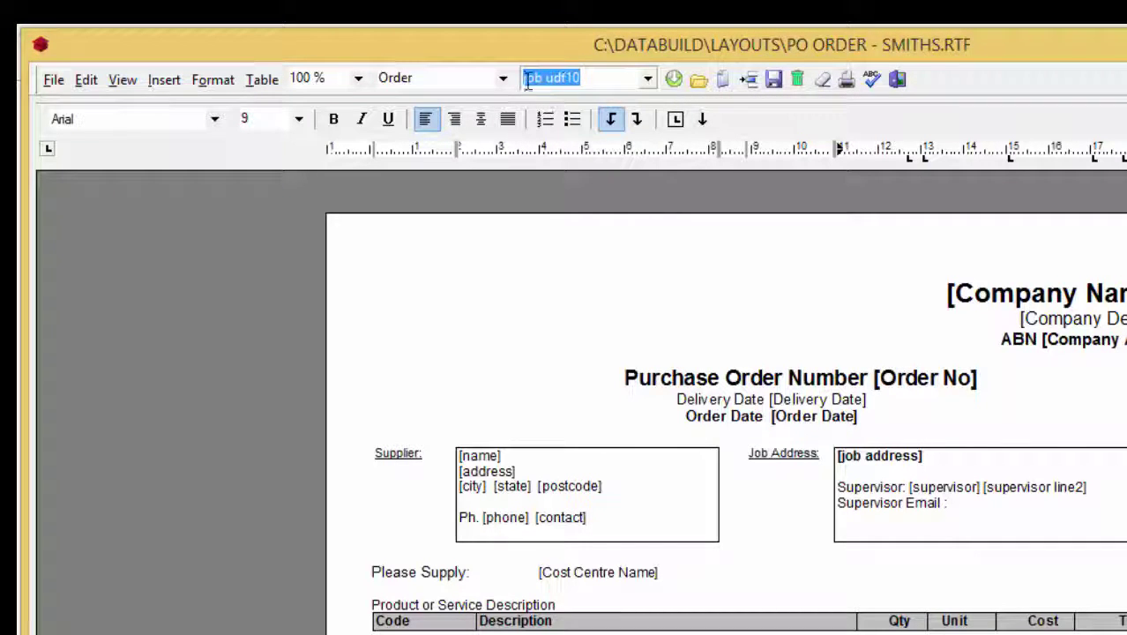
left_click(674, 81)
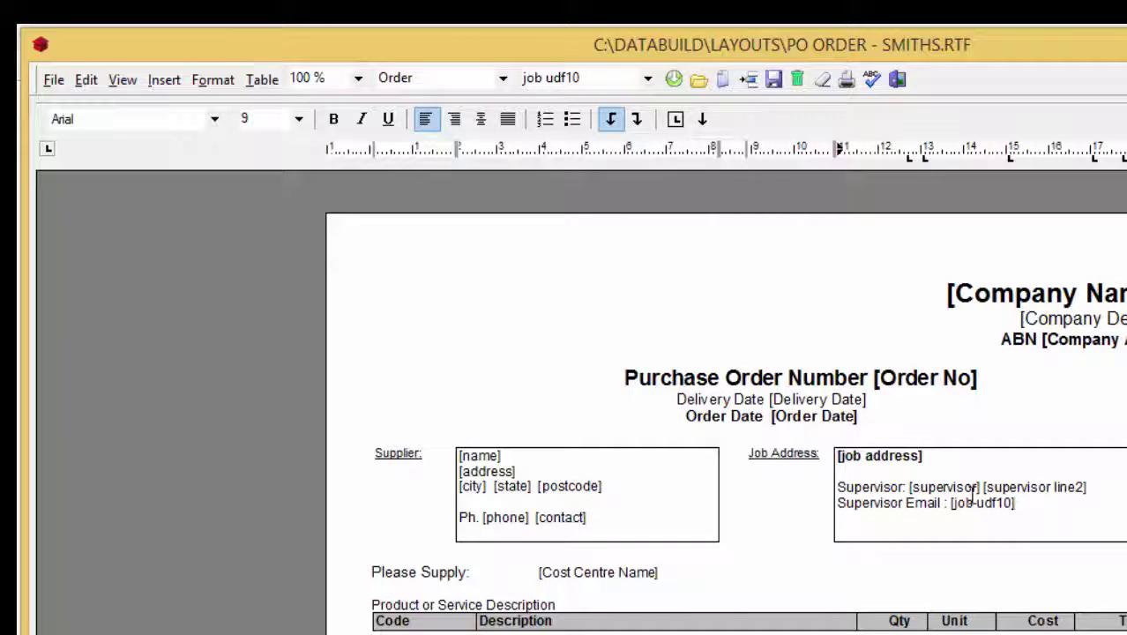
Step: Insert the image SmithLOGO.bmp in the empty logo area of the purchase order header, and save and close the layout
left_click(426, 285)
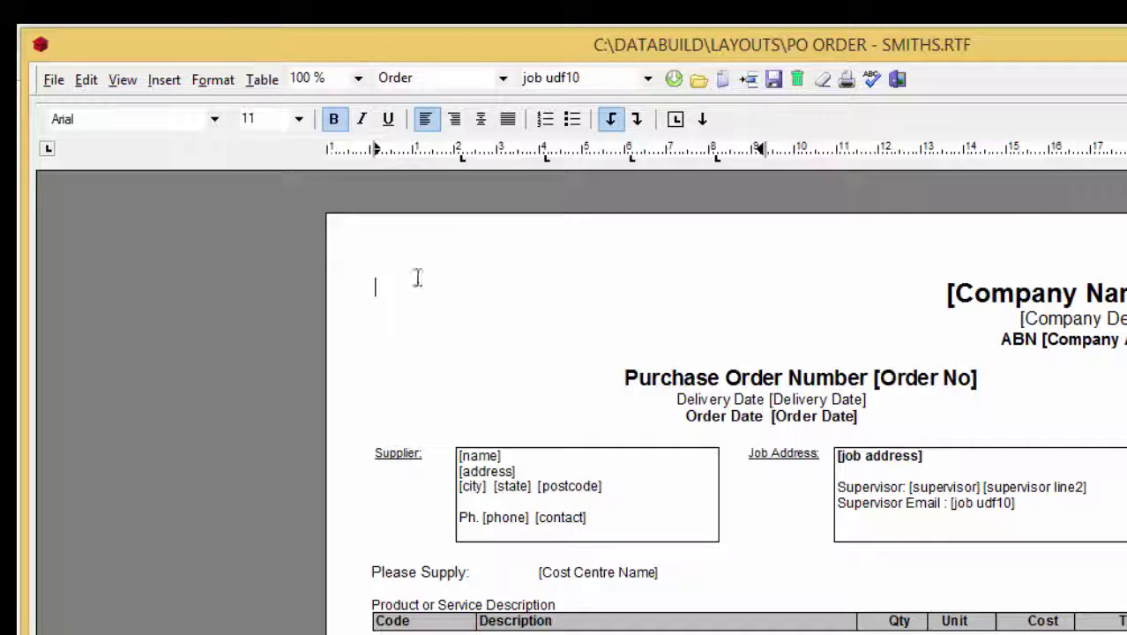
left_click(164, 82)
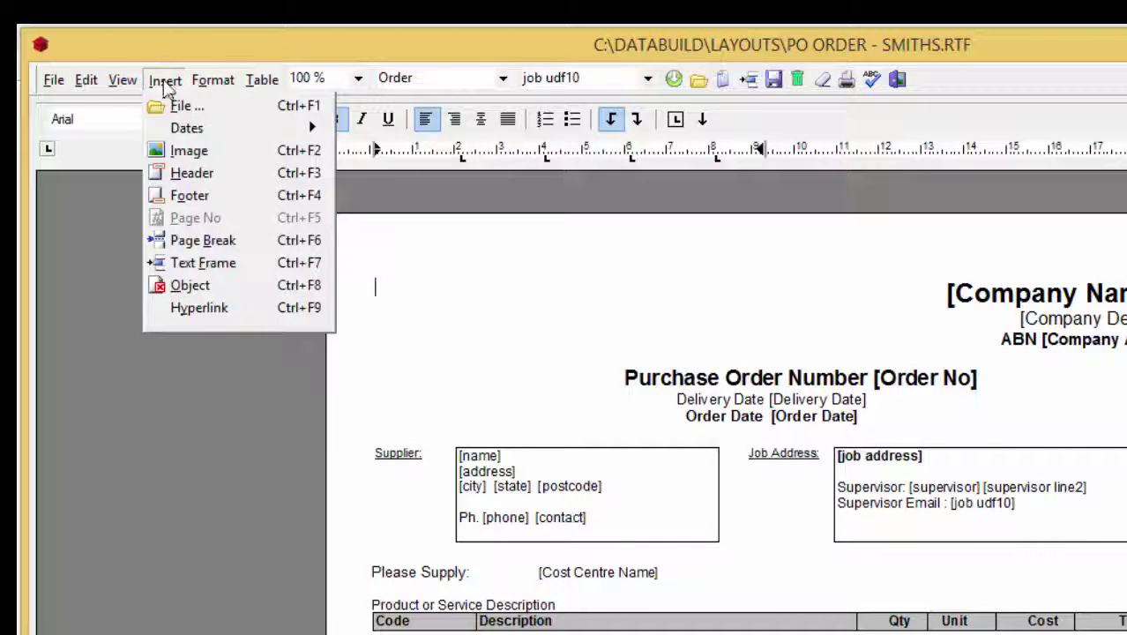
left_click(181, 151)
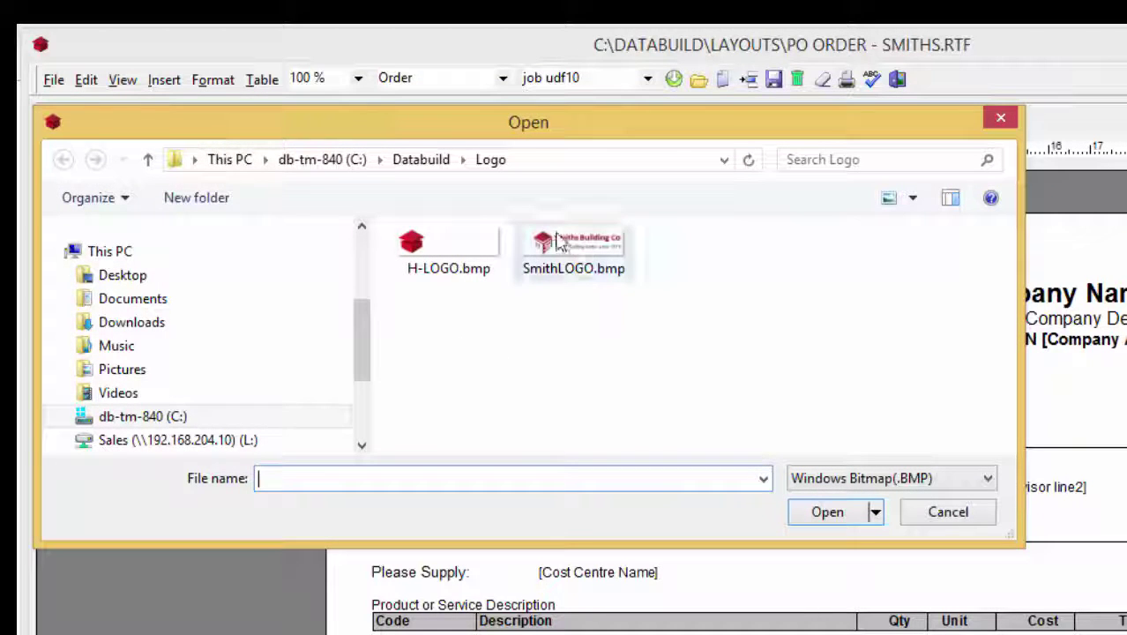
left_click(987, 479)
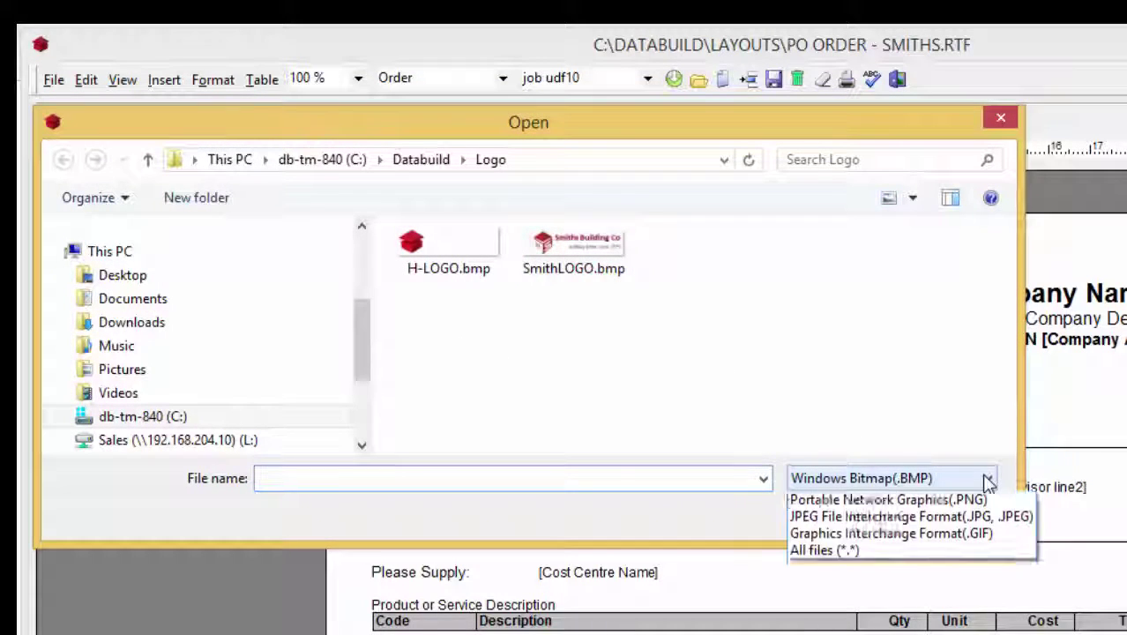
left_click(988, 479)
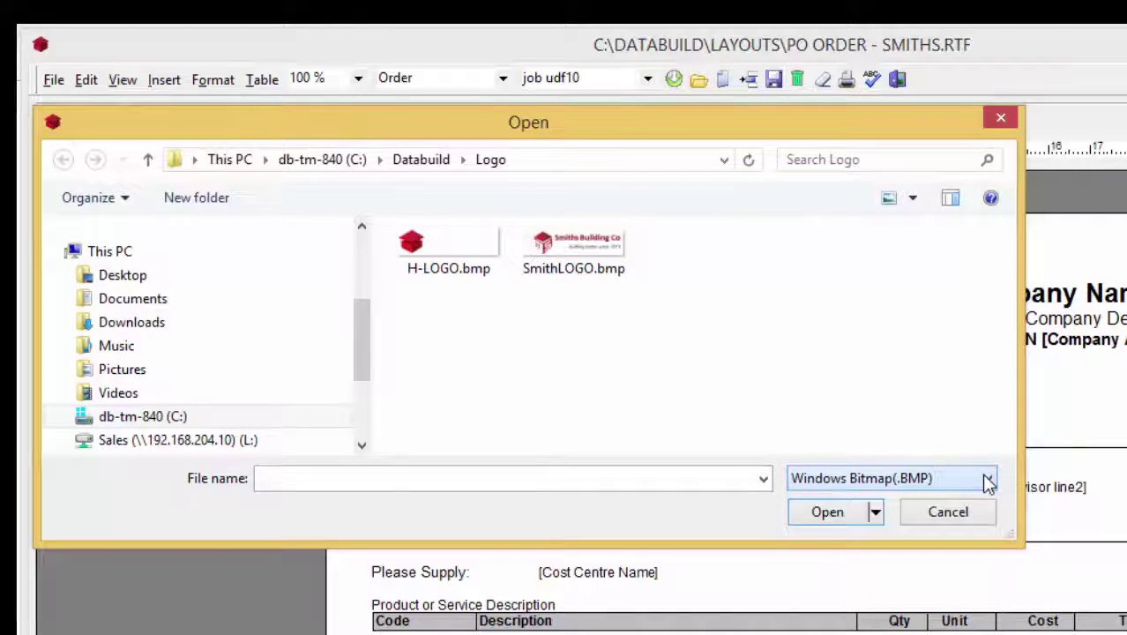
left_click(590, 257)
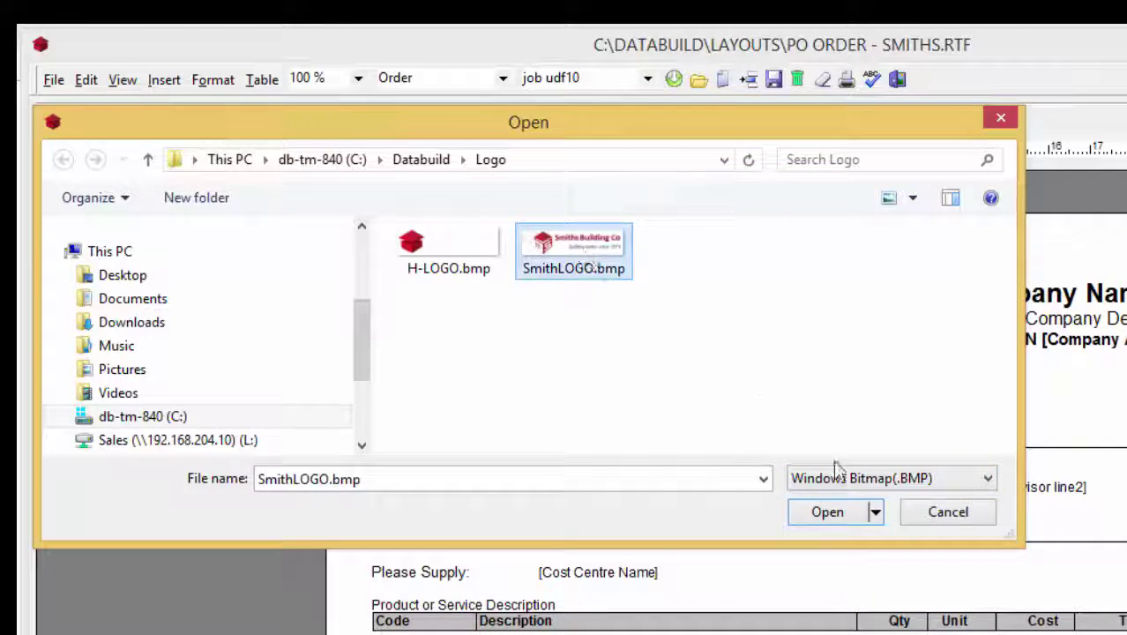
left_click(838, 515)
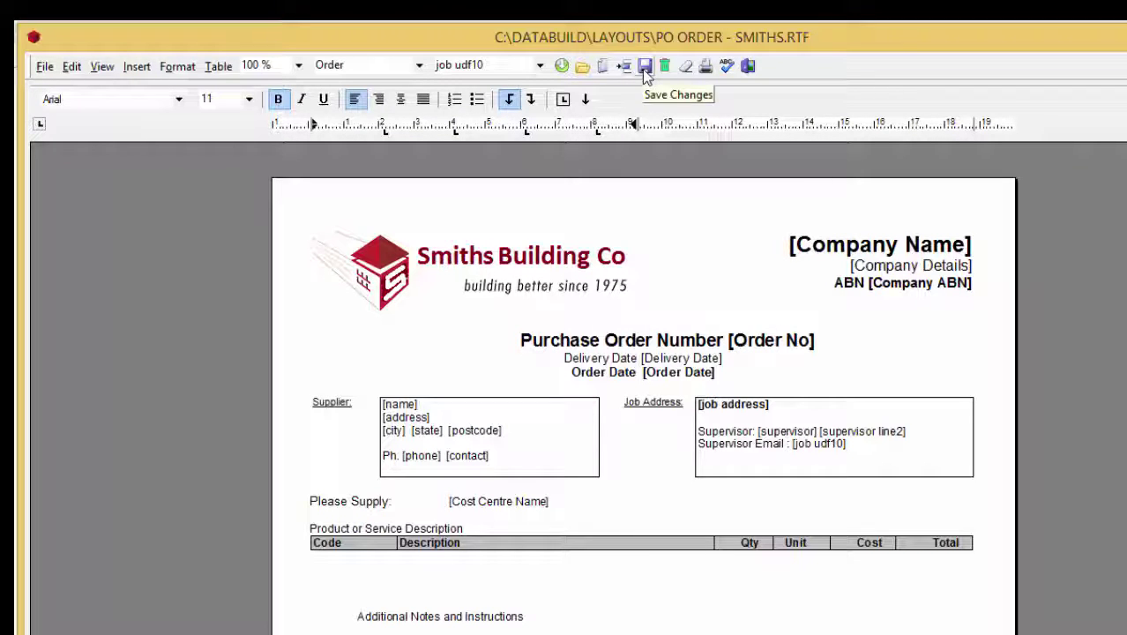
left_click(737, 66)
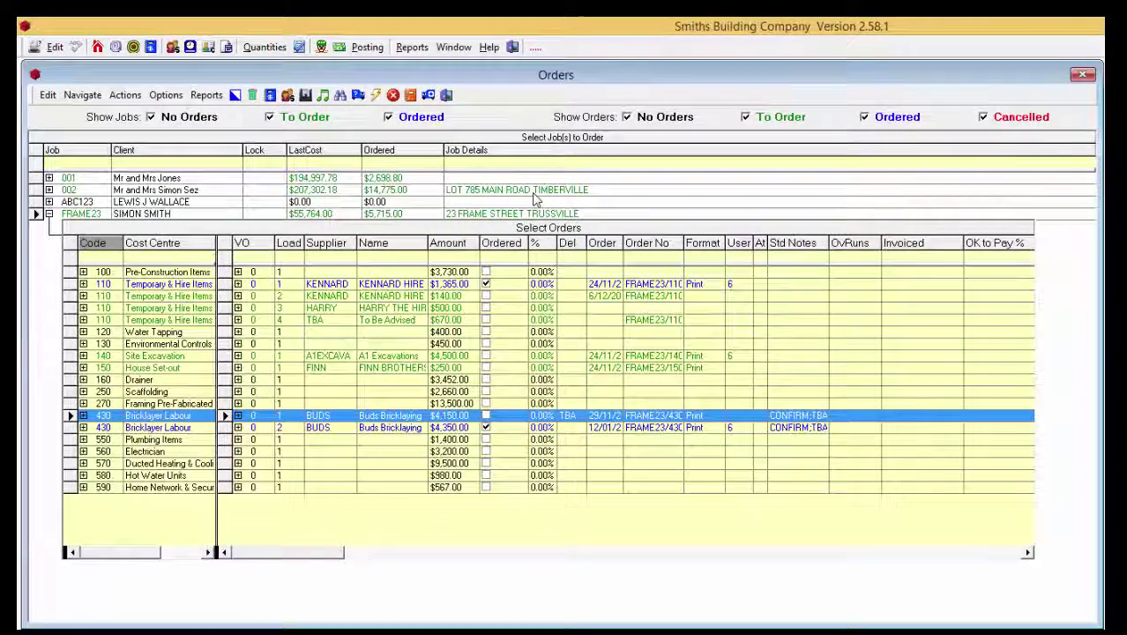
Step: Preview the selected Bricklayer Labour purchase order with the PO Order - Smiths.rtf layout, and close the preview
left_click(427, 96)
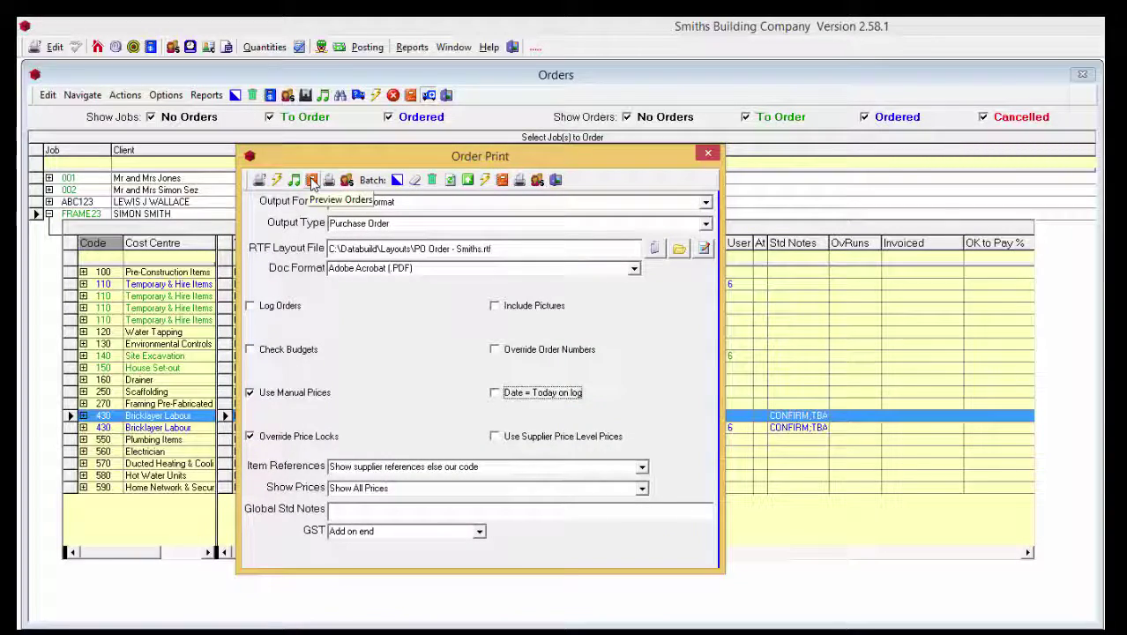
left_click(311, 181)
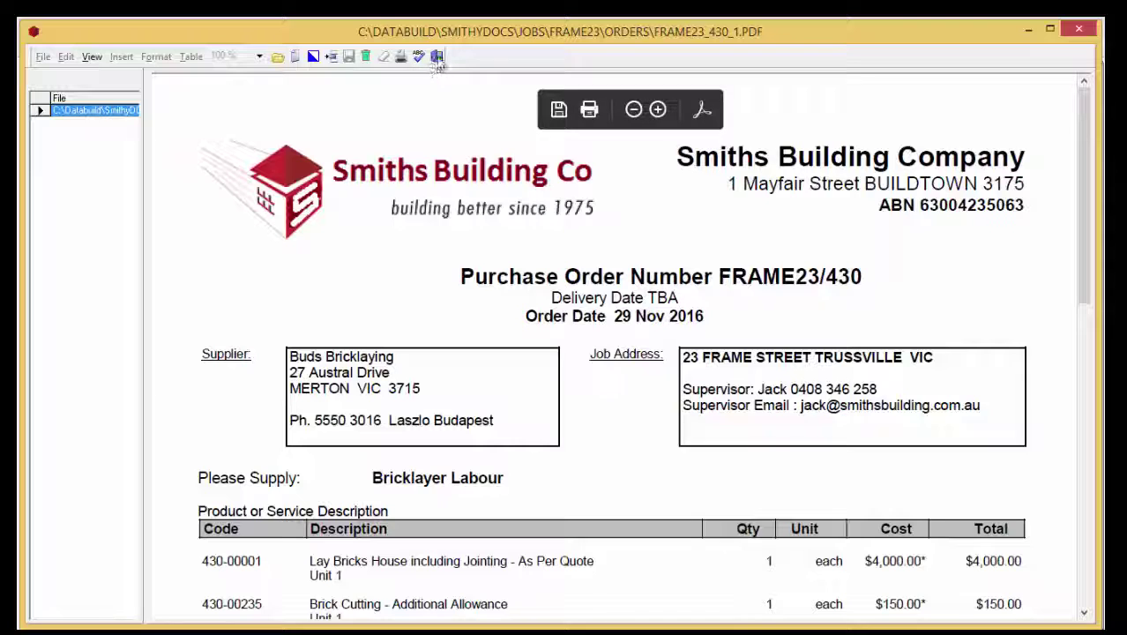
left_click(436, 55)
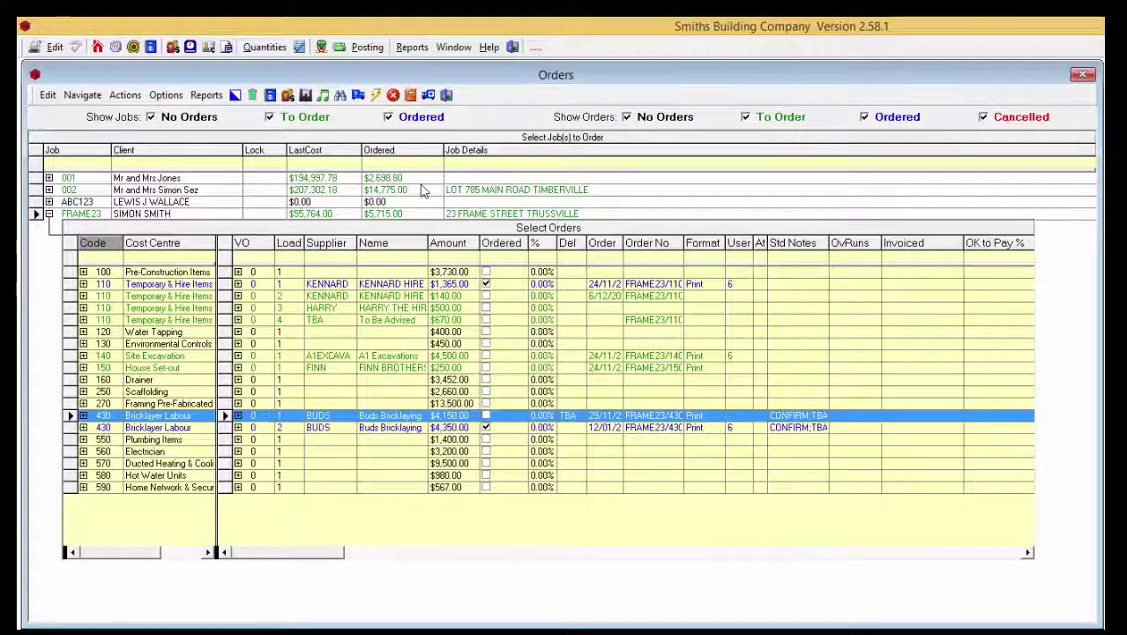